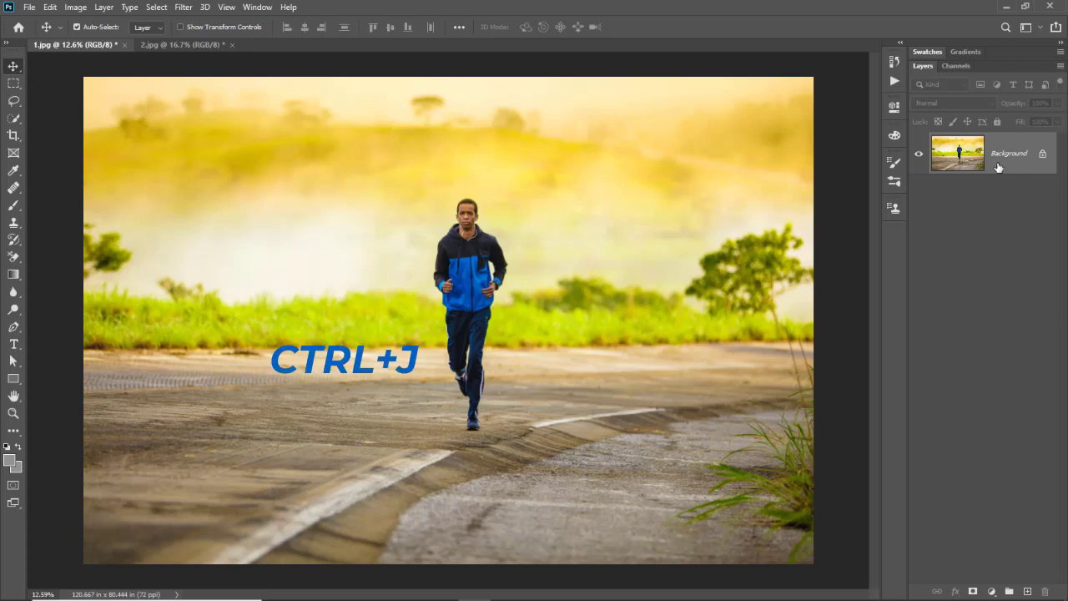
- Duplicate the runner photo's background into Layer 1 and select the Patch Tool
key(ctrl+j)
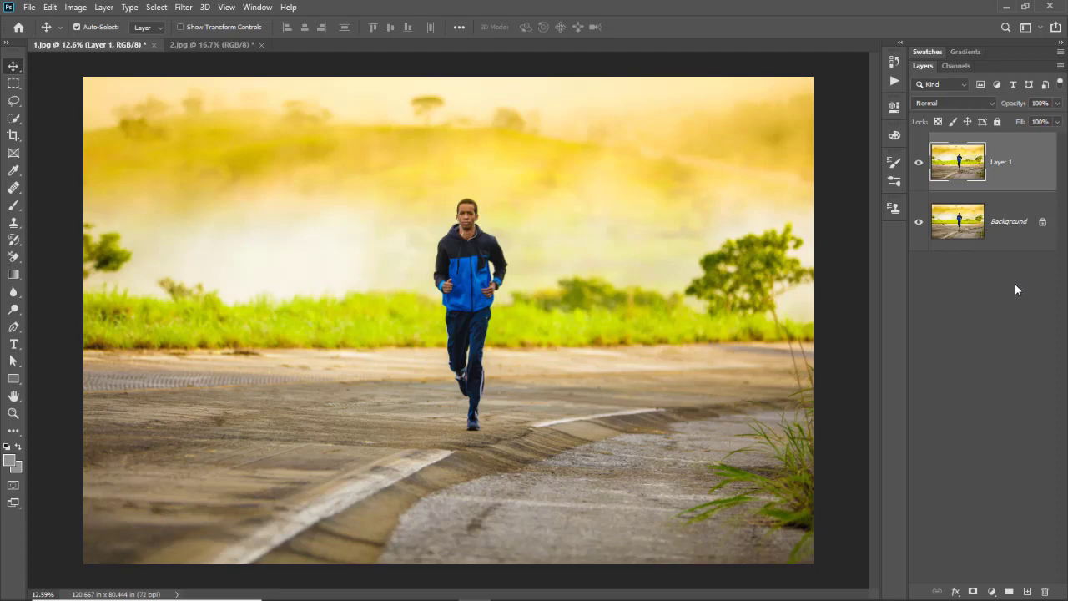
click(14, 189)
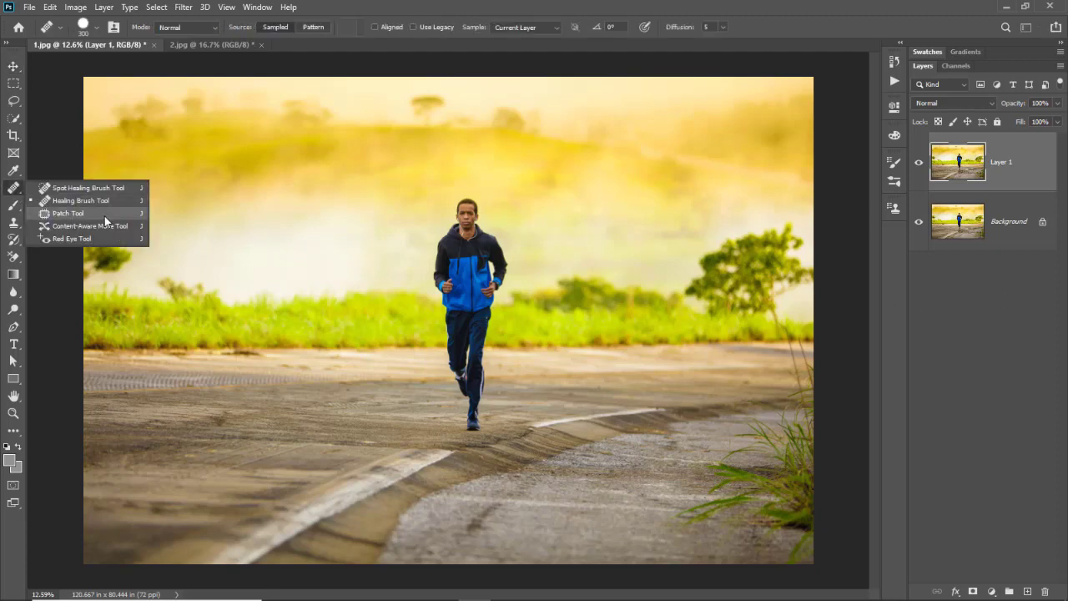
click(104, 216)
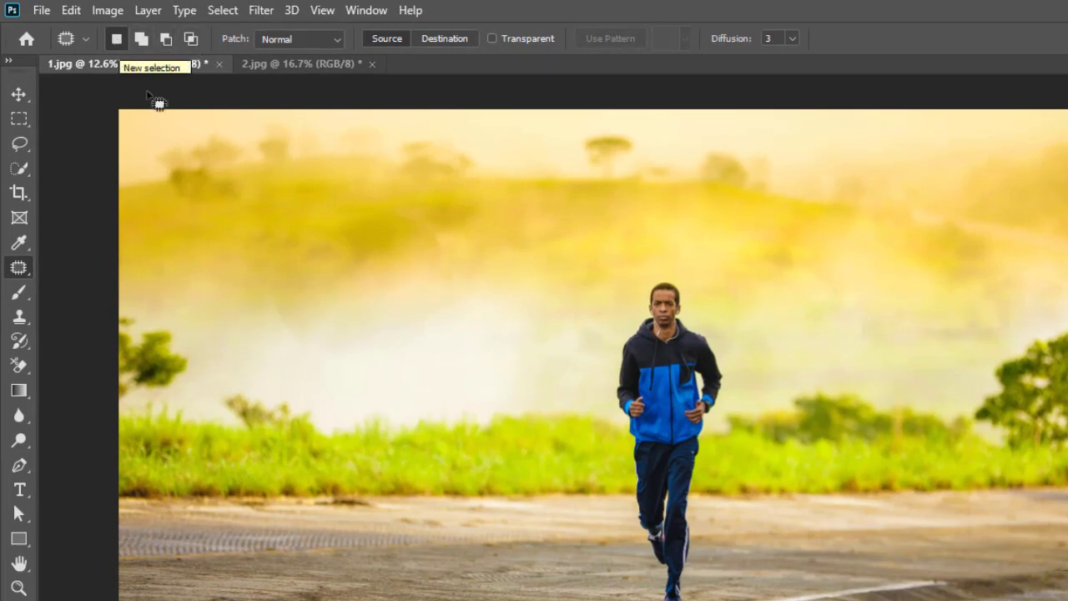
drag(423, 177, 466, 174)
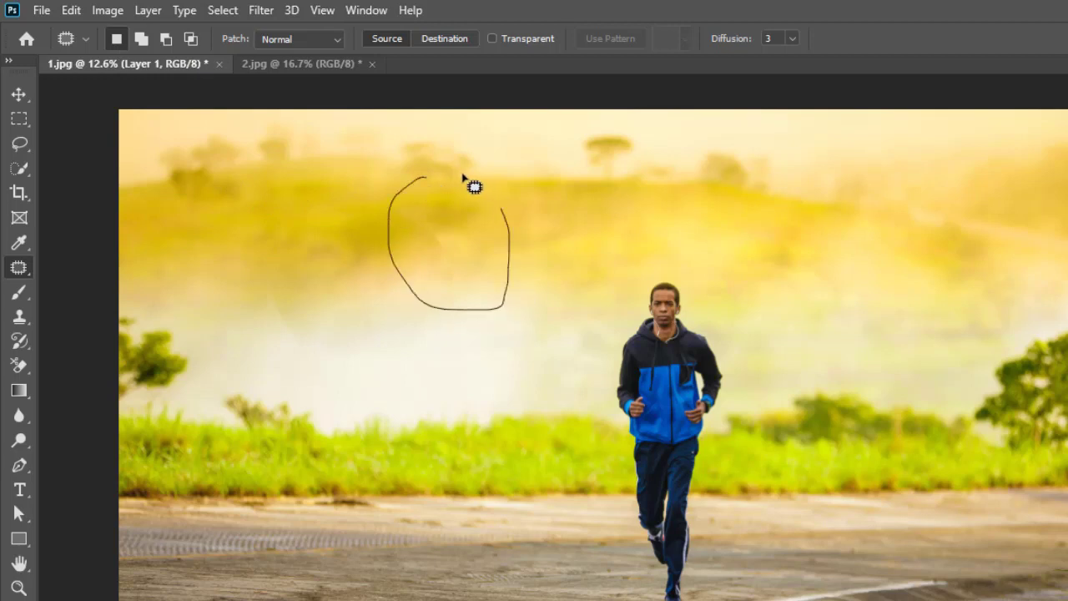
click(147, 42)
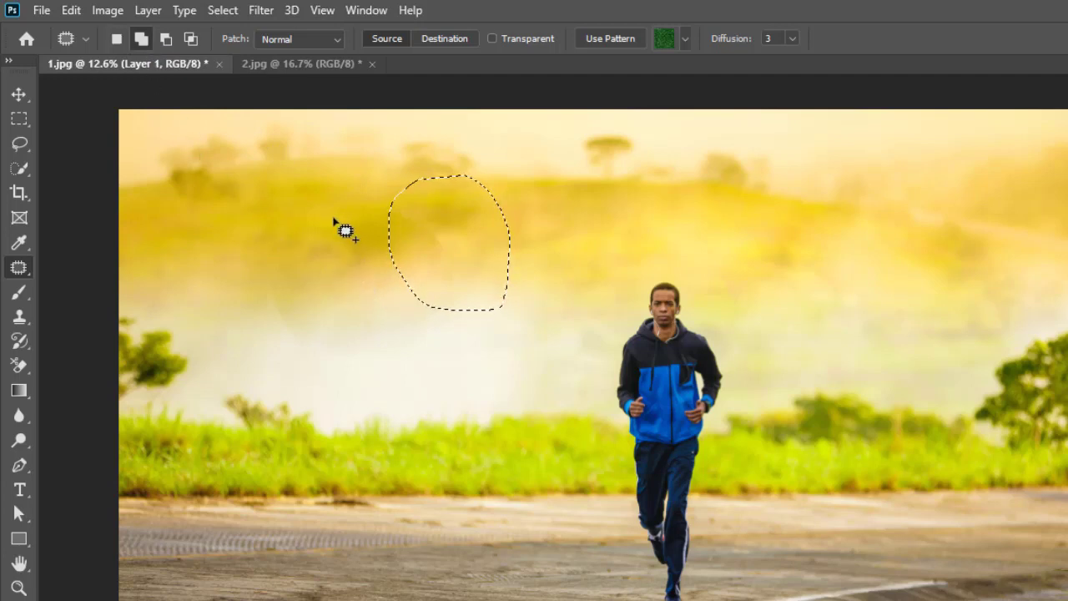
mouse_move(334, 215)
mouse_down()
mouse_move(439, 297)
mouse_move(353, 208)
mouse_up()
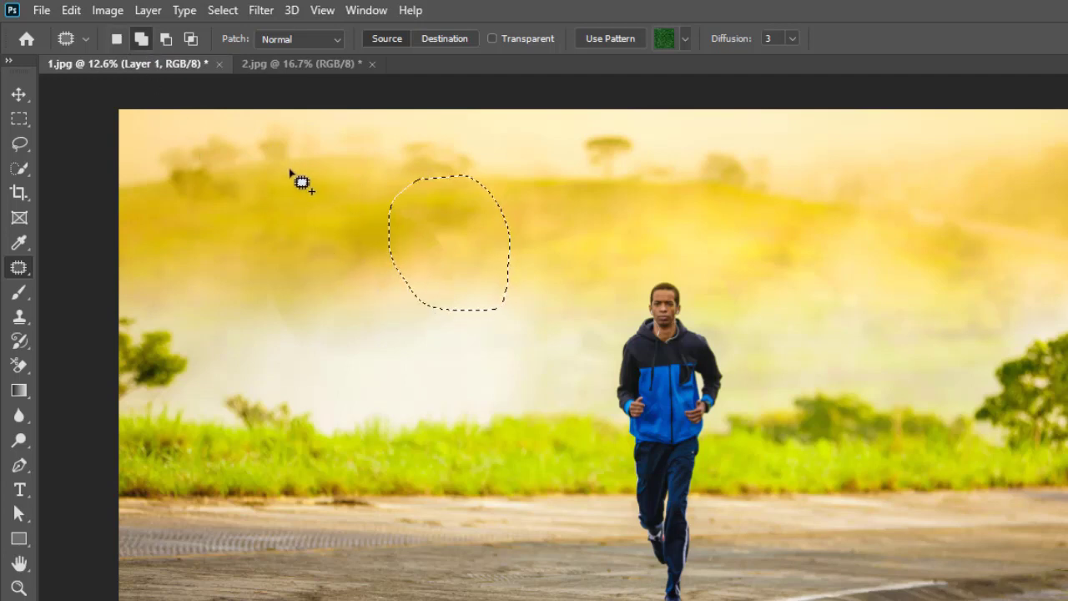
click(167, 40)
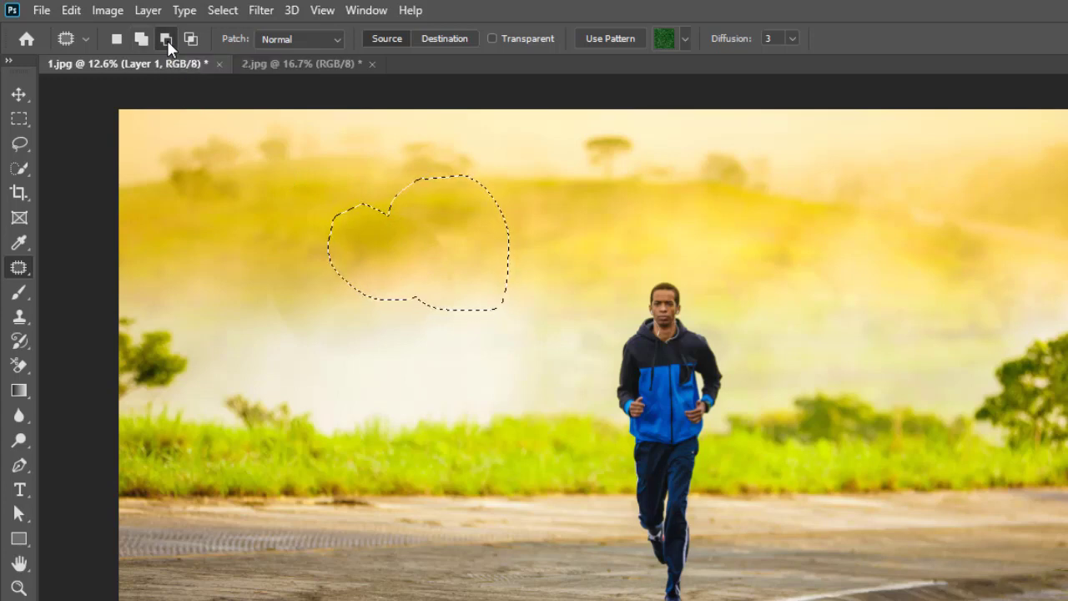
mouse_move(243, 243)
mouse_down()
mouse_move(314, 224)
mouse_move(274, 219)
mouse_up()
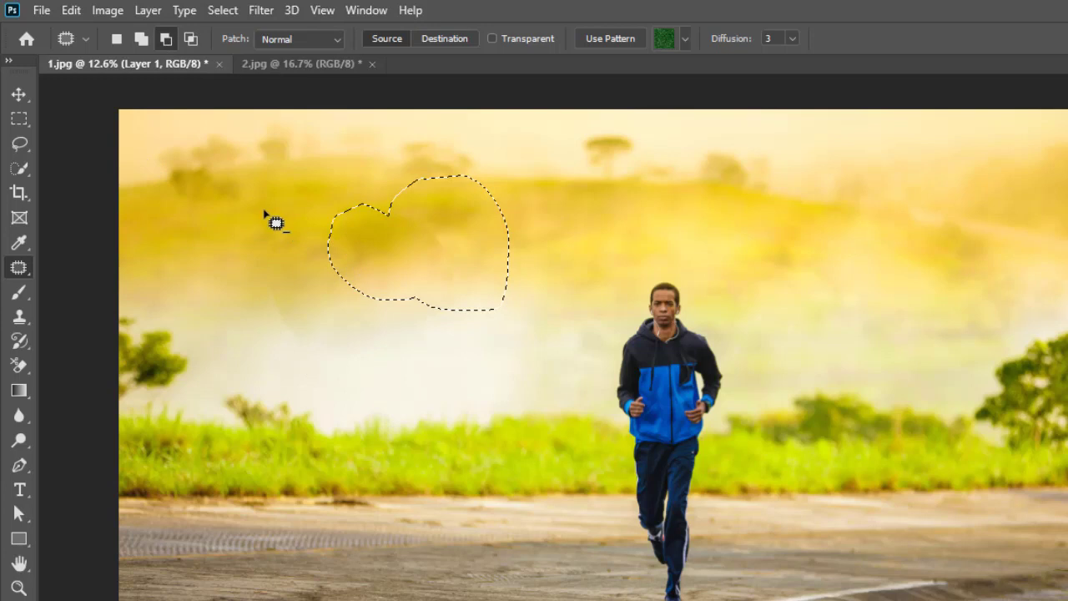
click(191, 39)
mouse_move(258, 197)
mouse_down()
mouse_move(416, 237)
mouse_move(315, 160)
mouse_up()
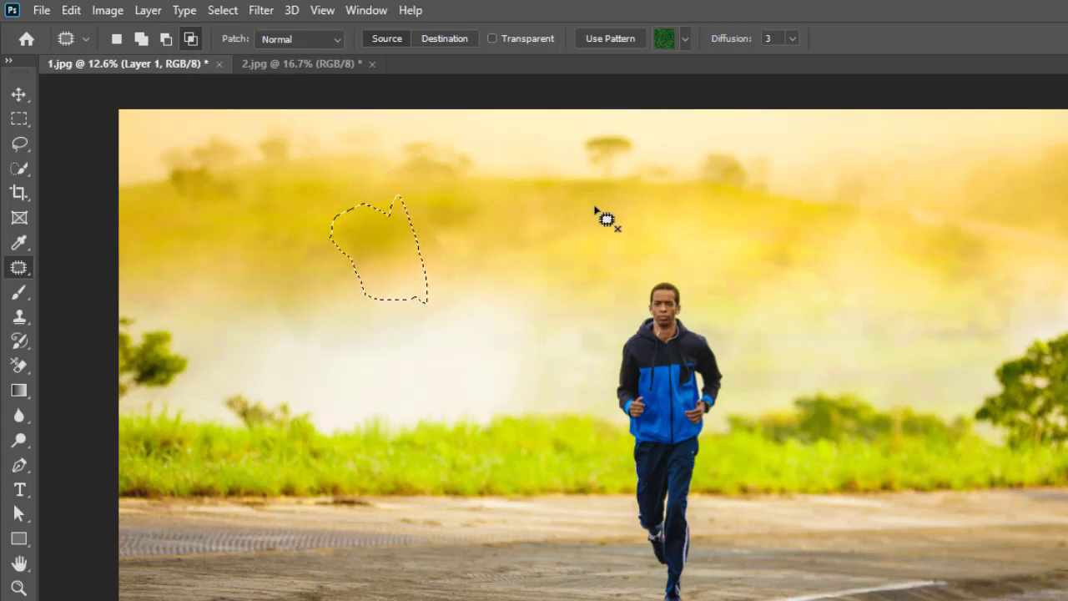
key(ctrl+d)
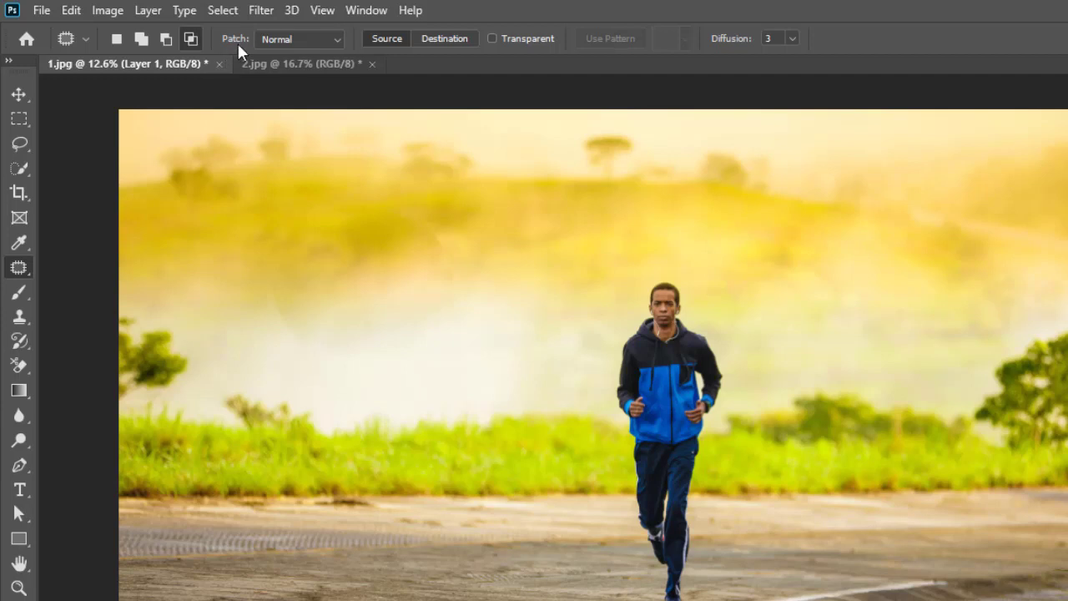
click(335, 41)
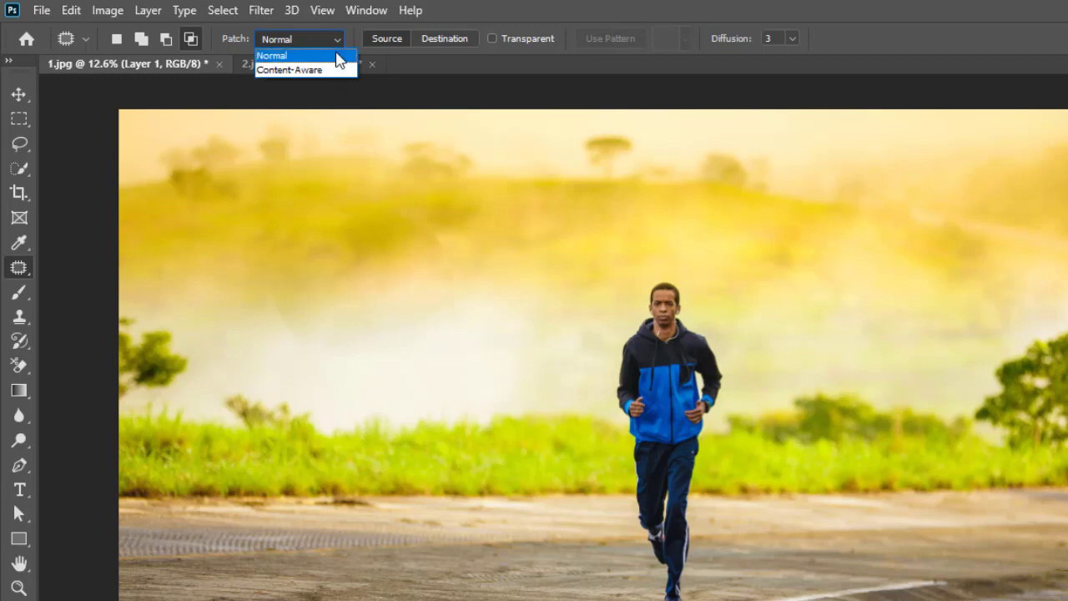
click(336, 55)
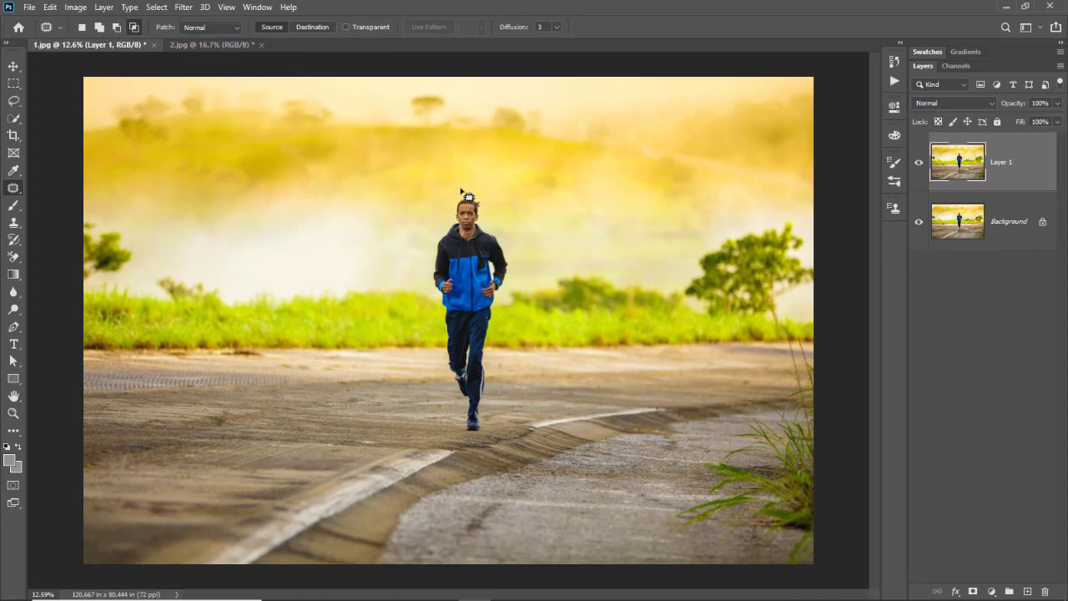
mouse_move(460, 193)
mouse_down()
mouse_move(429, 262)
mouse_move(460, 433)
mouse_move(474, 435)
mouse_move(494, 430)
mouse_move(518, 282)
mouse_move(510, 239)
mouse_move(466, 193)
mouse_up()
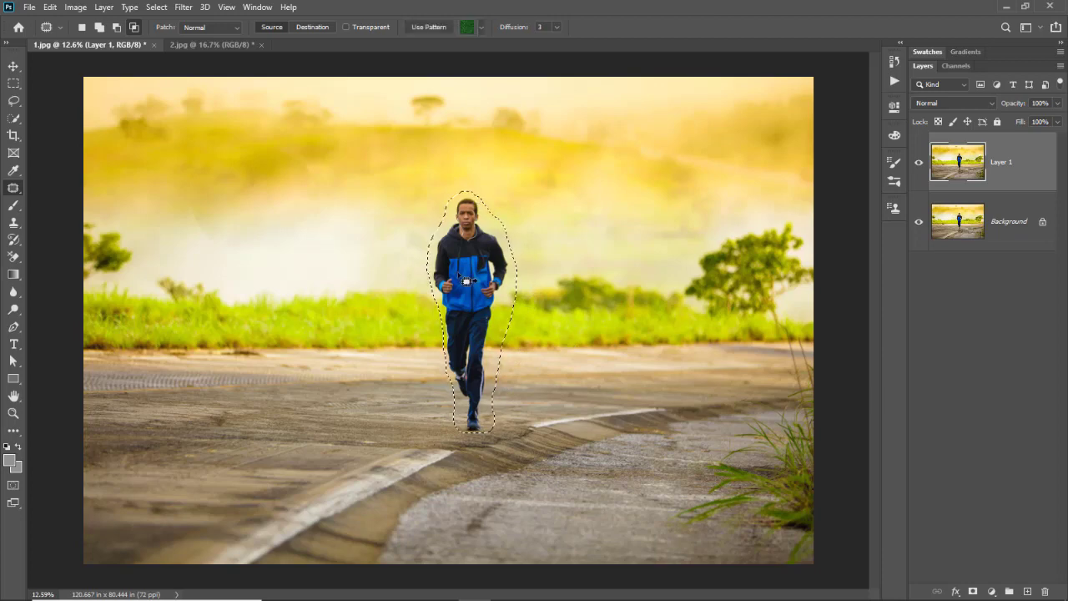
mouse_move(444, 272)
mouse_down()
mouse_move(344, 289)
mouse_move(352, 263)
mouse_move(367, 276)
mouse_up()
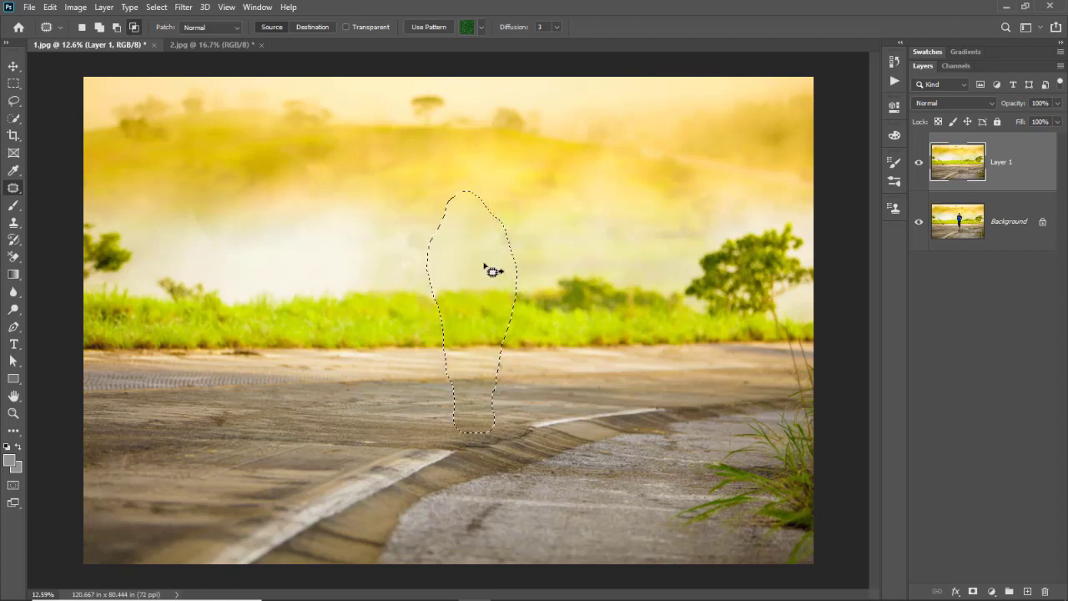
key(ctrl+d)
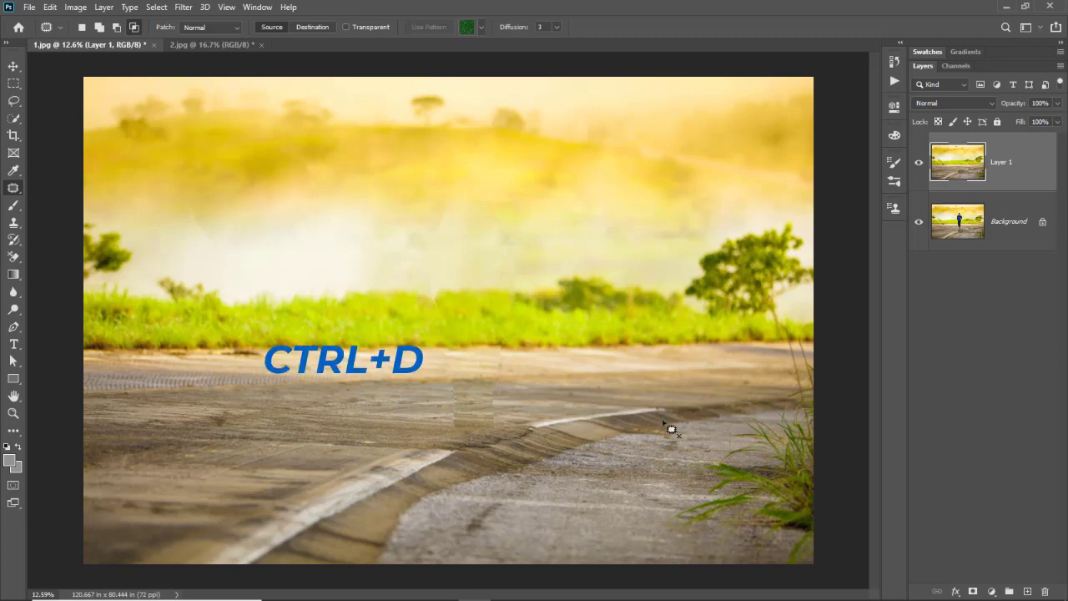
key(ctrl+z)
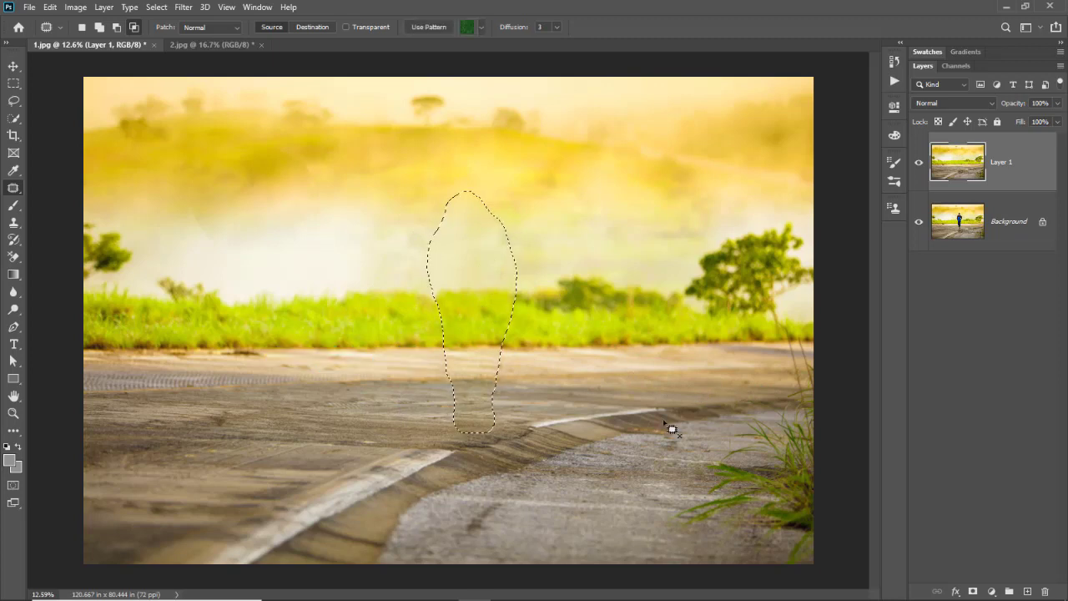
key(ctrl+z)
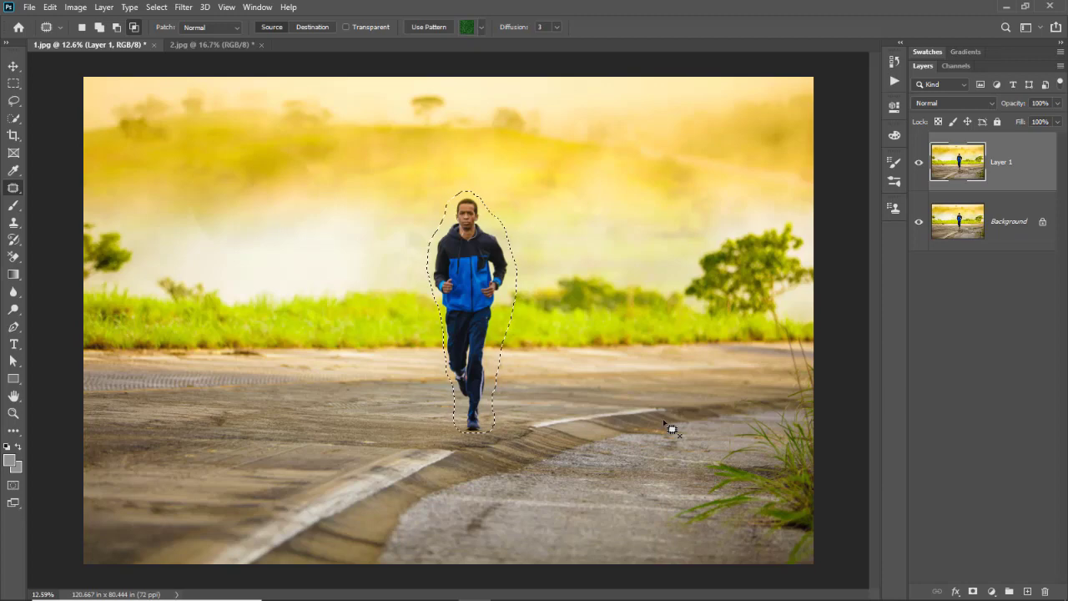
key(ctrl+d)
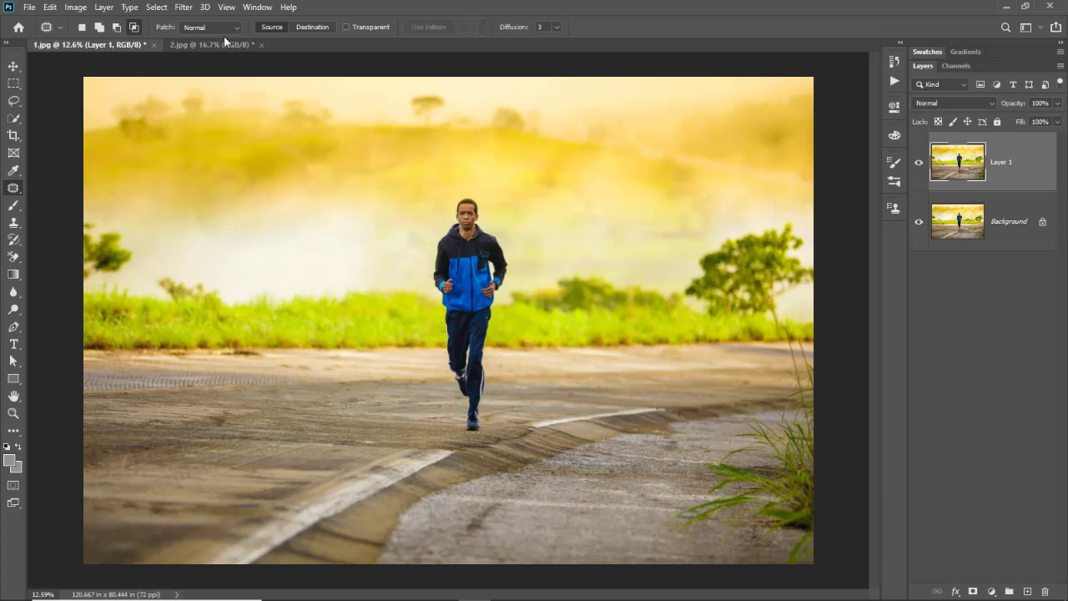
- Set Patch to Content-Aware, replace the runner with ground from the left, then deselect
click(231, 27)
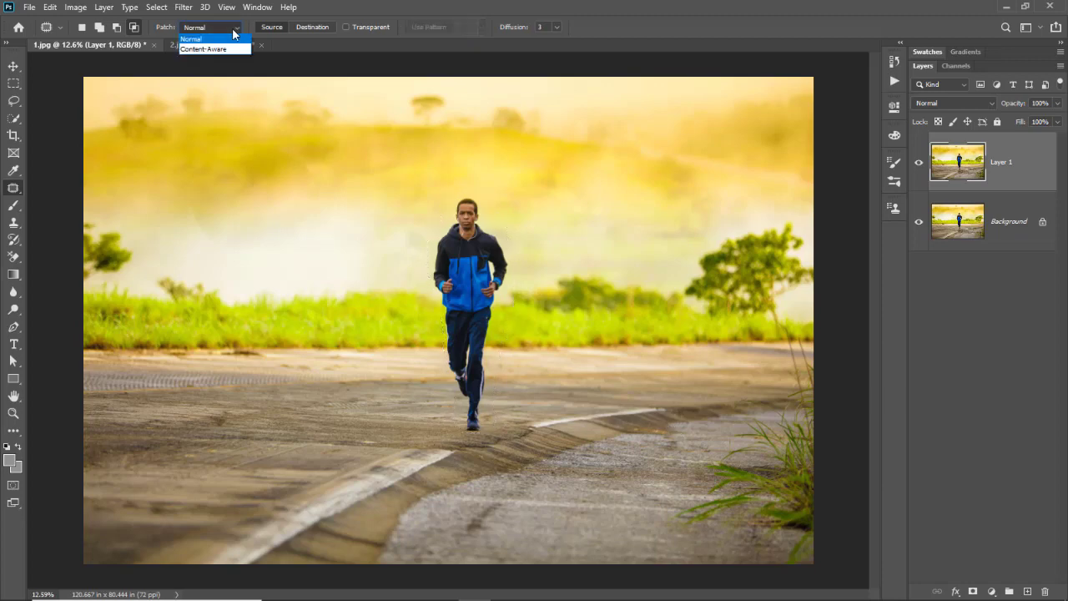
click(215, 50)
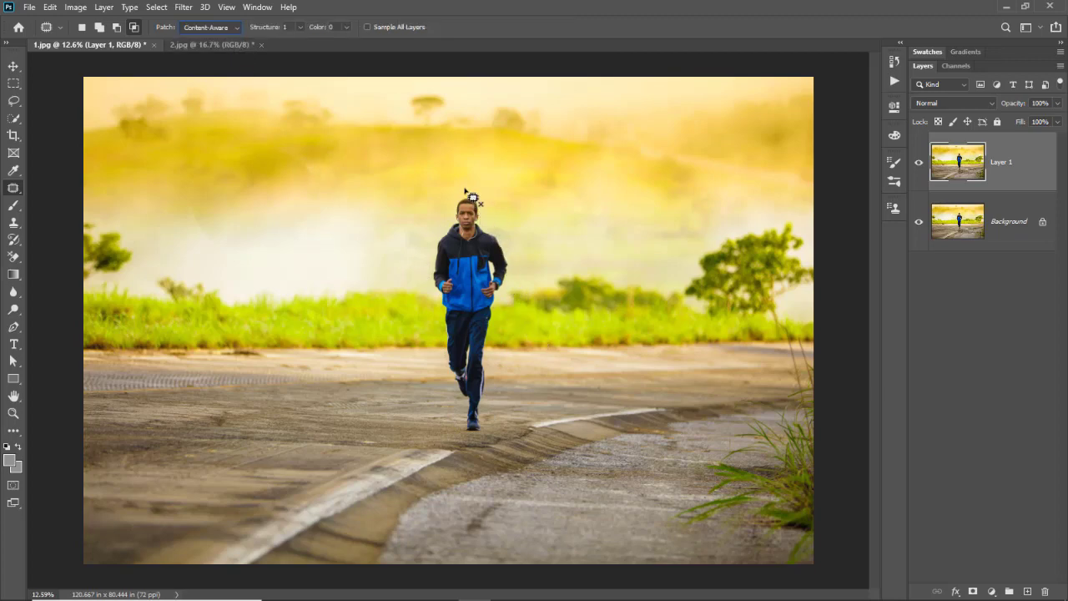
mouse_move(464, 190)
mouse_down()
mouse_move(429, 242)
mouse_move(427, 279)
mouse_move(460, 437)
mouse_move(478, 442)
mouse_move(494, 417)
mouse_move(512, 276)
mouse_move(511, 236)
mouse_move(480, 194)
mouse_up()
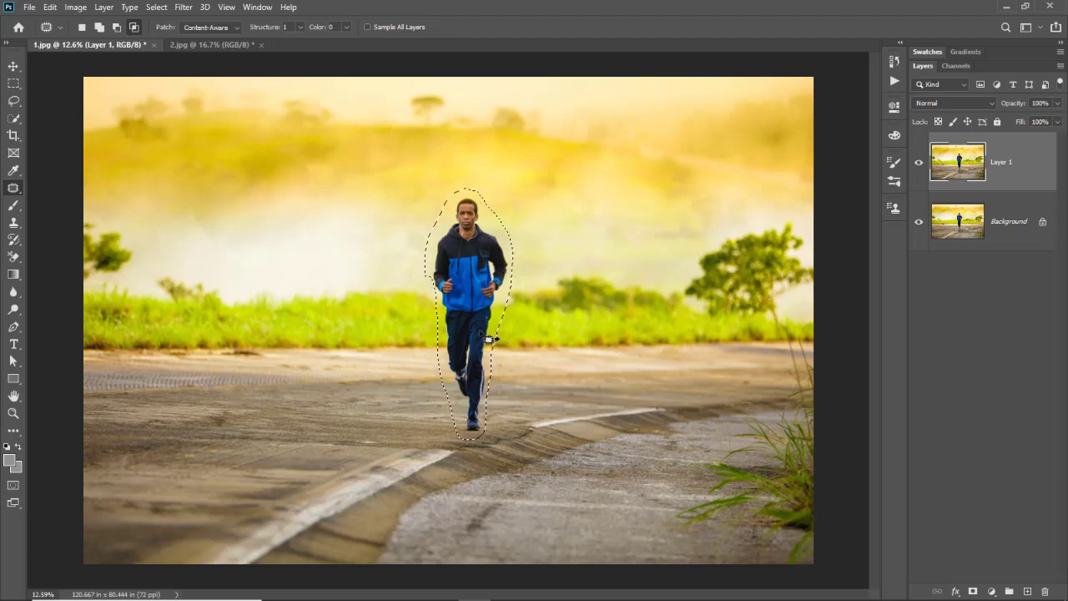
drag(453, 332, 398, 333)
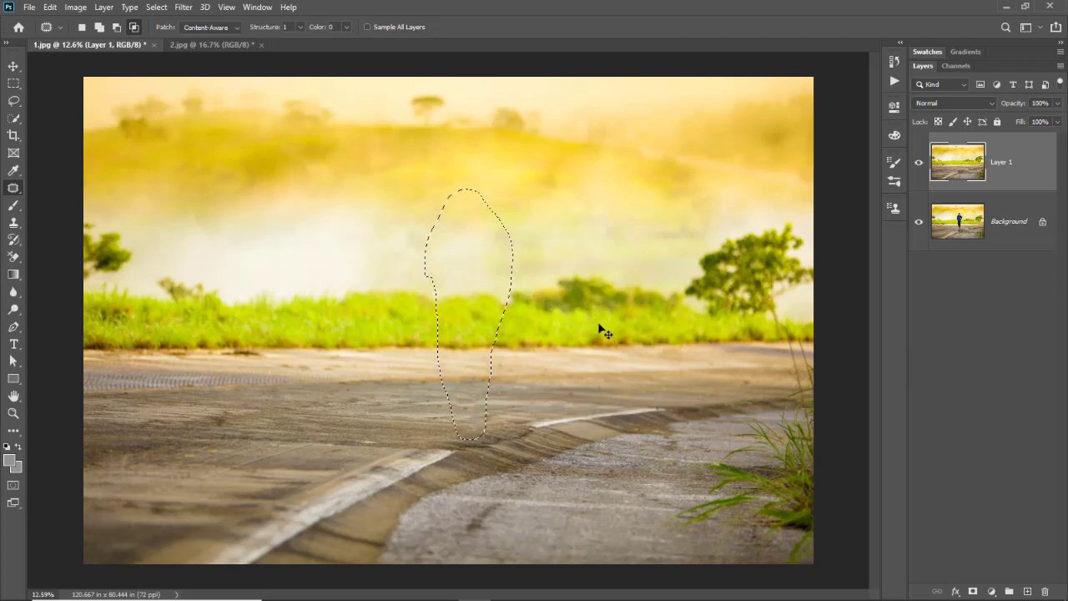
key(ctrl+d)
- In 2.jpg, duplicate the background layer and set Patch to Normal, Destination mode
click(217, 45)
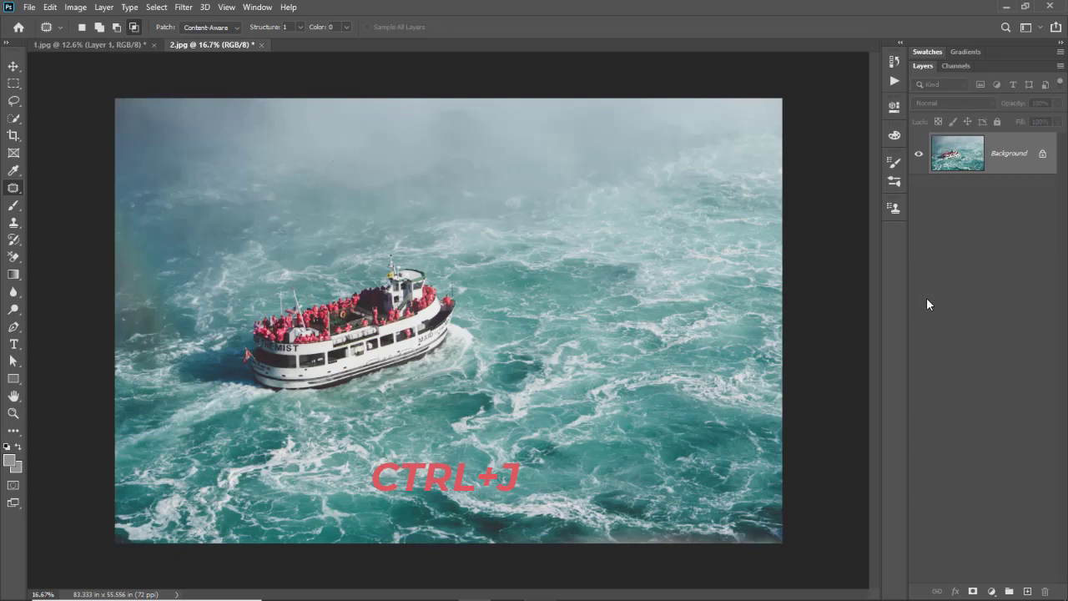
key(ctrl+j)
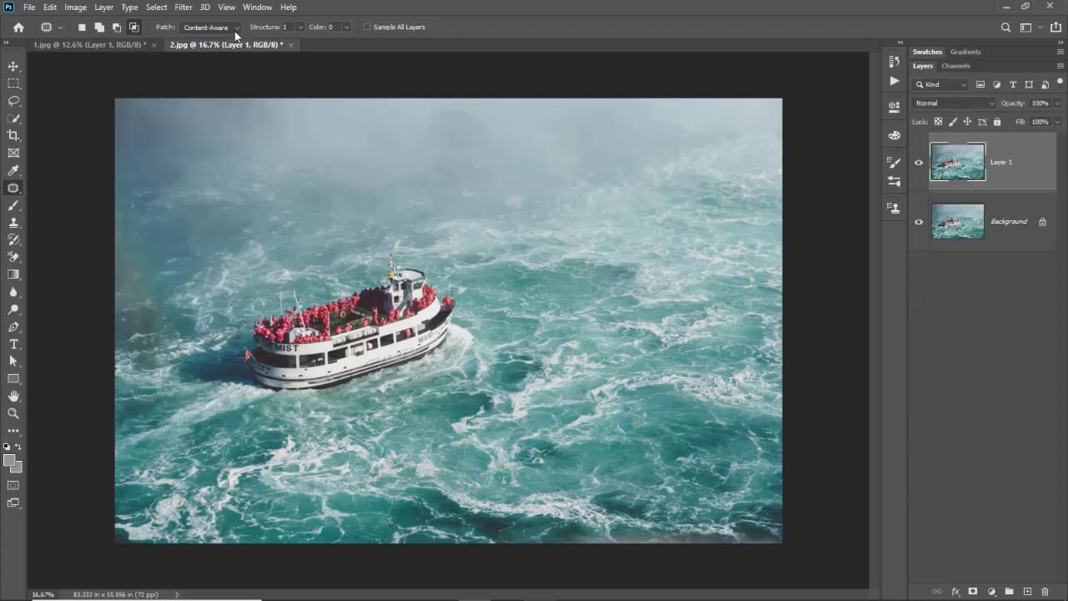
click(234, 31)
click(235, 38)
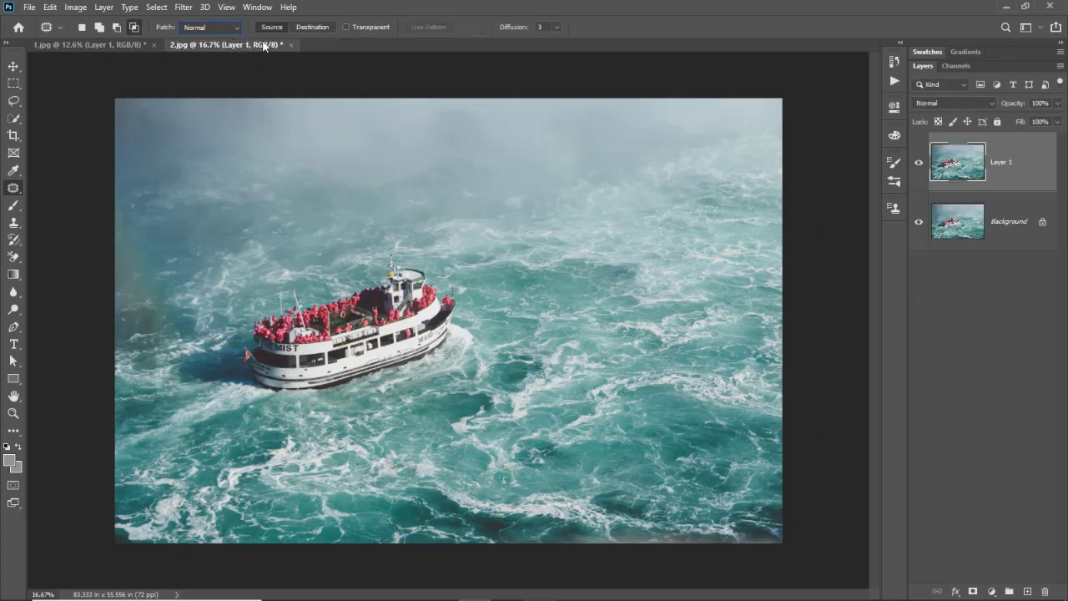
click(305, 29)
- Outline the boat and its wake, drag a copy down-right, then deselect
mouse_move(375, 275)
mouse_down()
mouse_move(269, 288)
mouse_move(232, 407)
mouse_move(350, 412)
mouse_move(443, 385)
mouse_move(486, 353)
mouse_up()
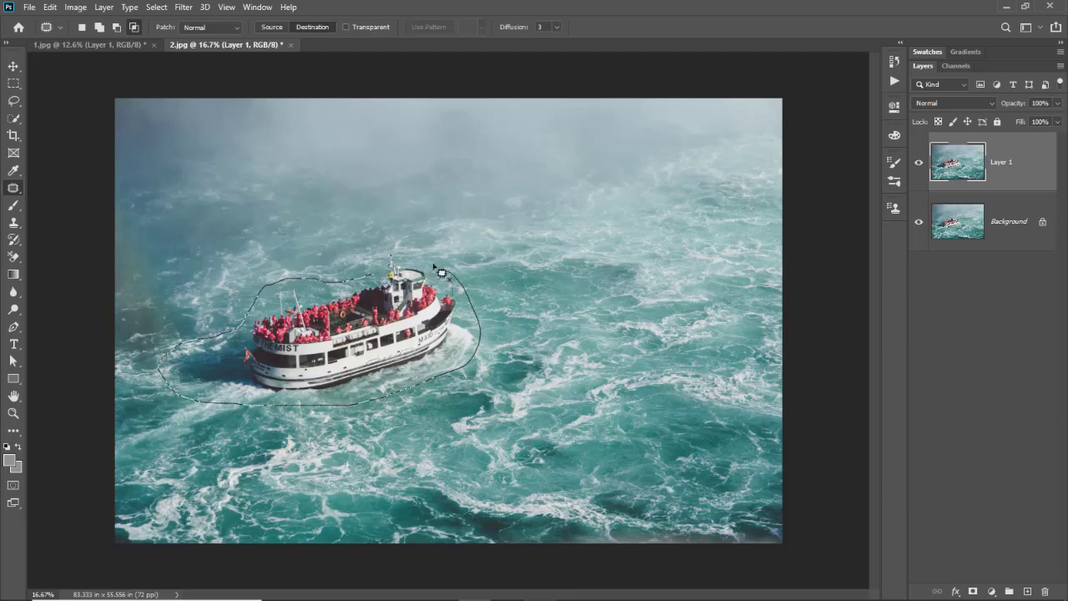
drag(440, 272, 382, 262)
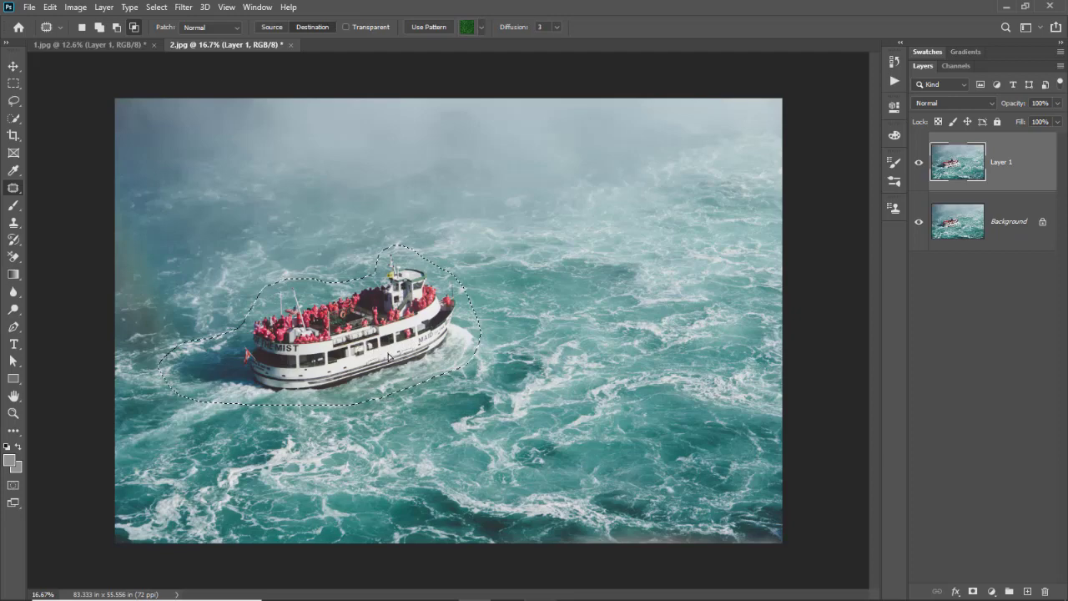
drag(389, 357, 587, 453)
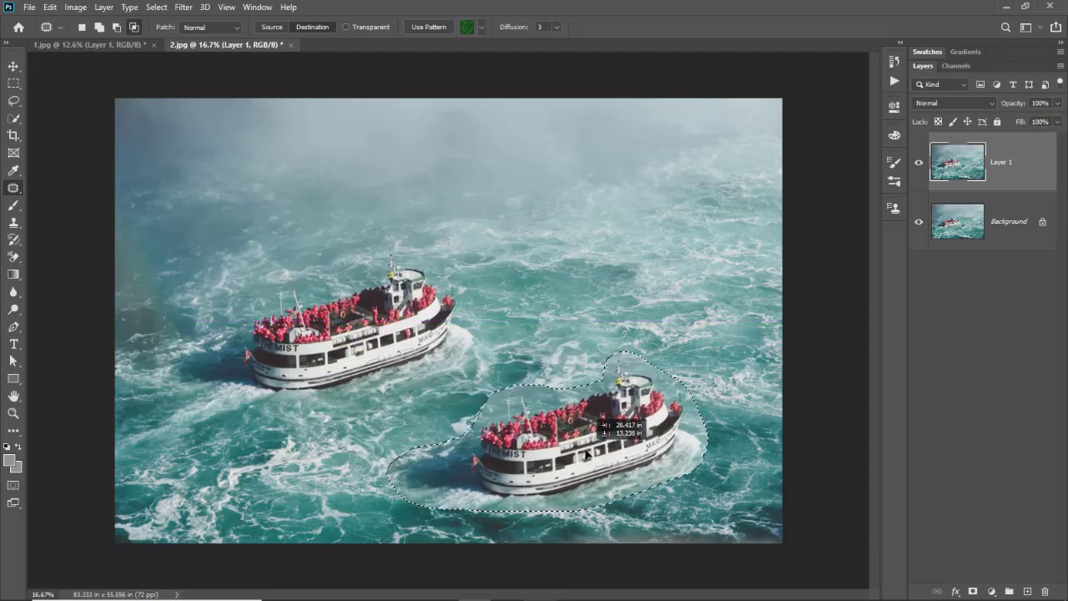
drag(587, 454, 587, 453)
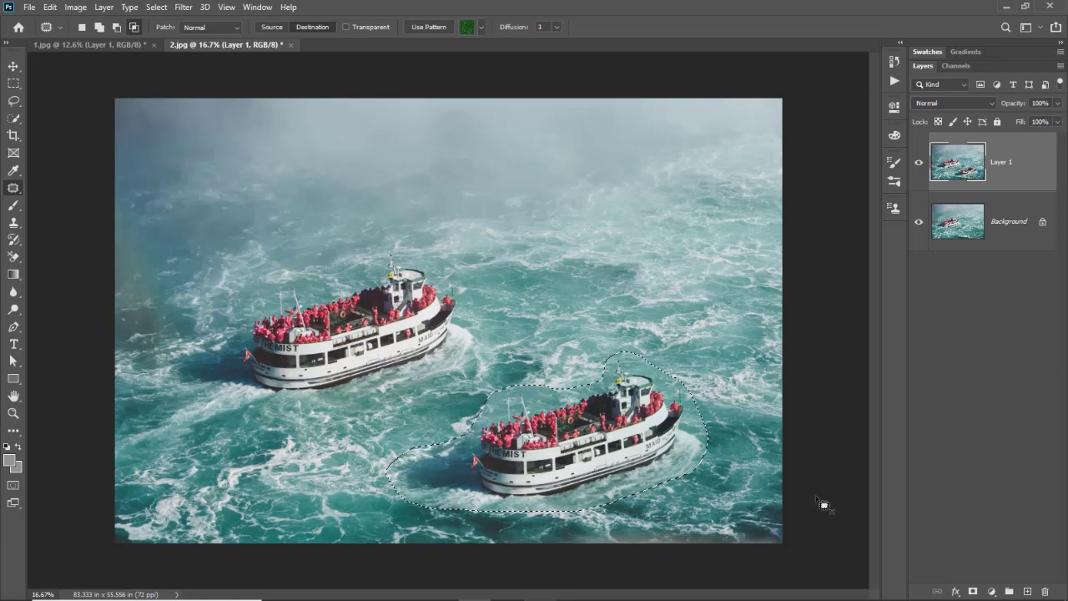
key(ctrl+d)
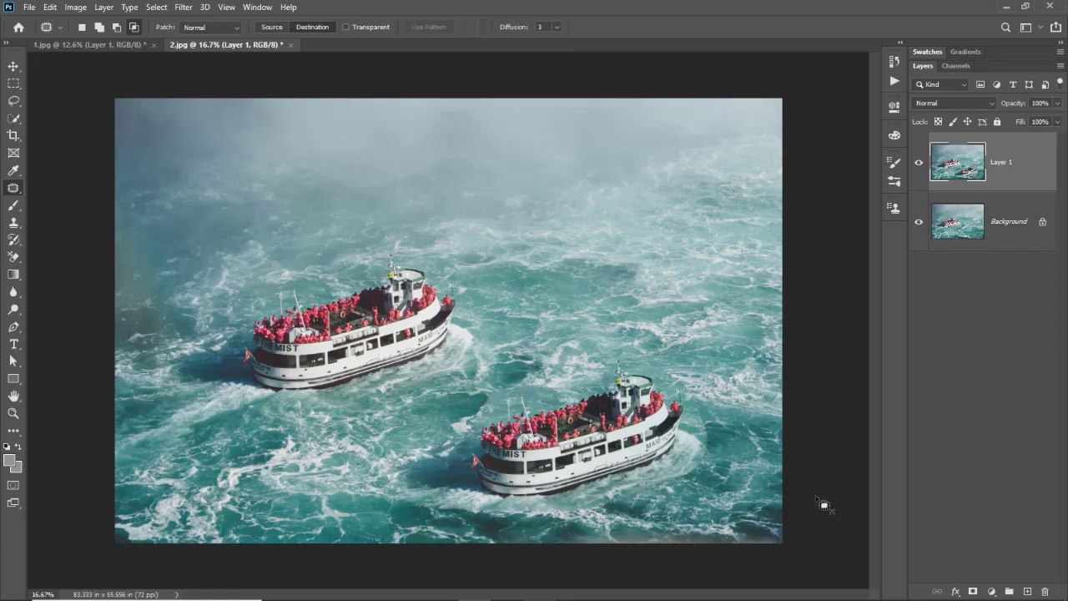